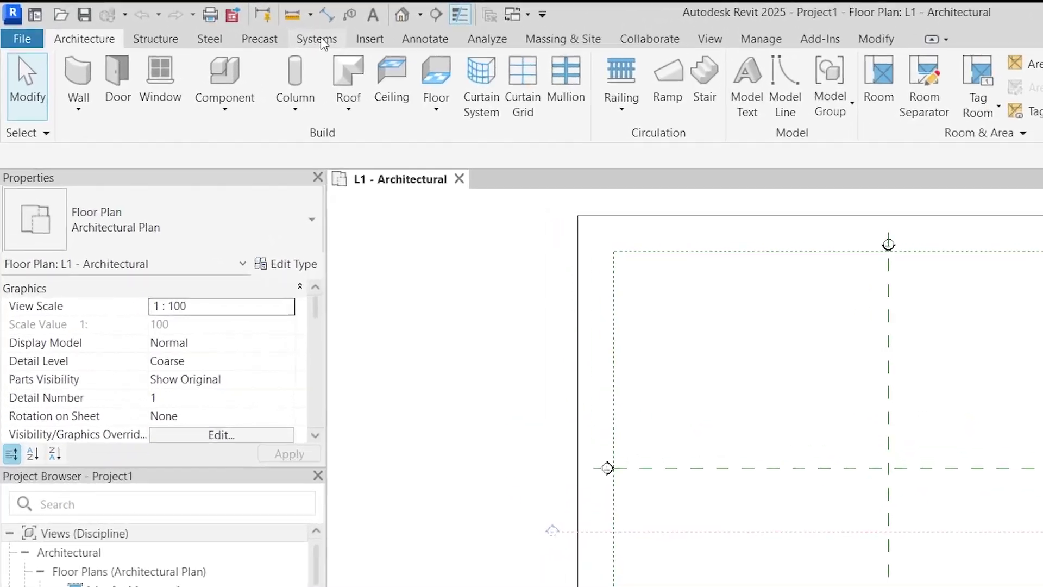
- Start Link Image and navigate from the Desktop into the Floor Plan folder
click(226, 26)
click(263, 24)
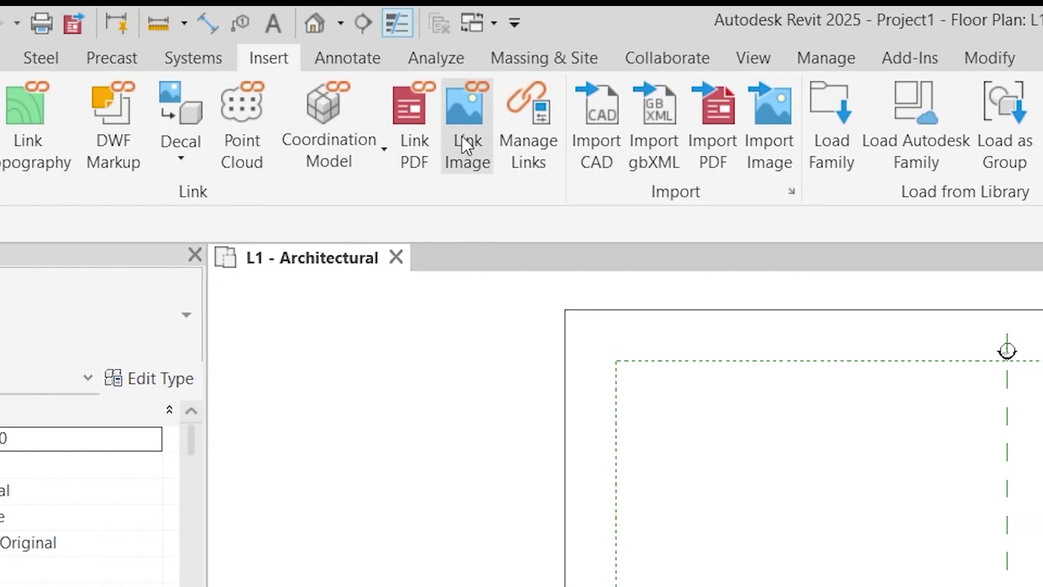
click(462, 144)
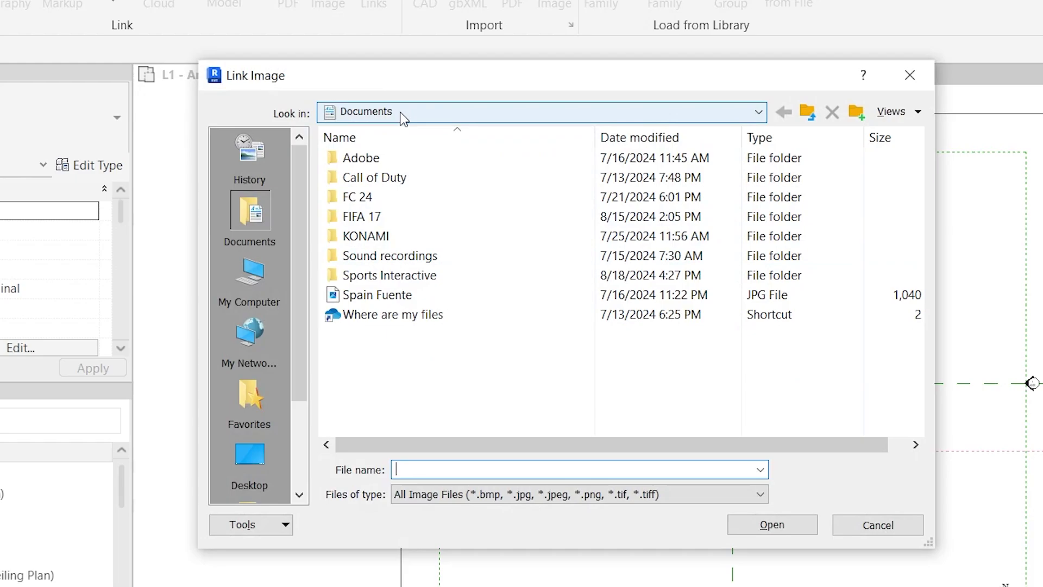
click(258, 454)
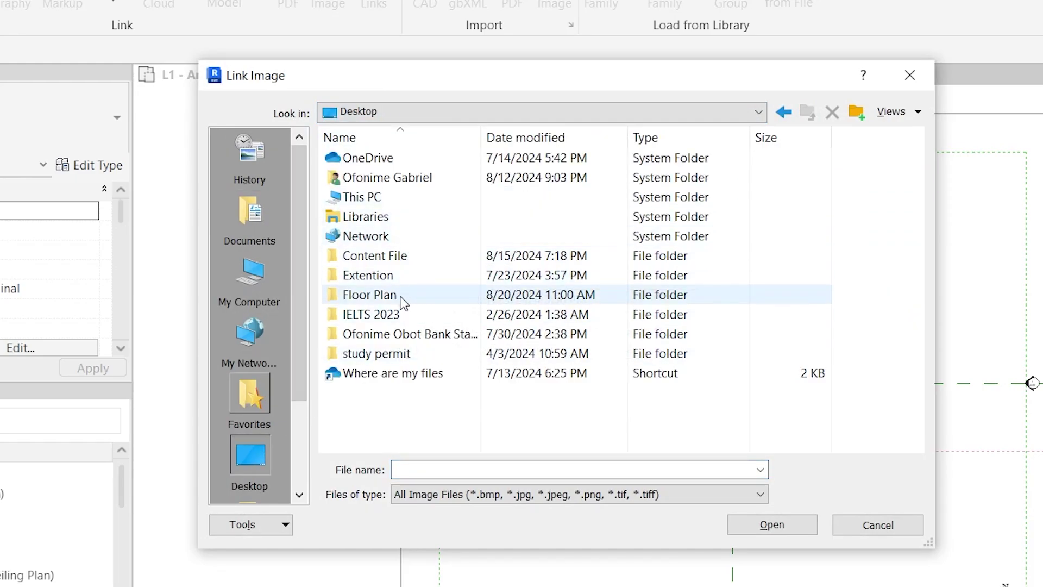
double_click(402, 299)
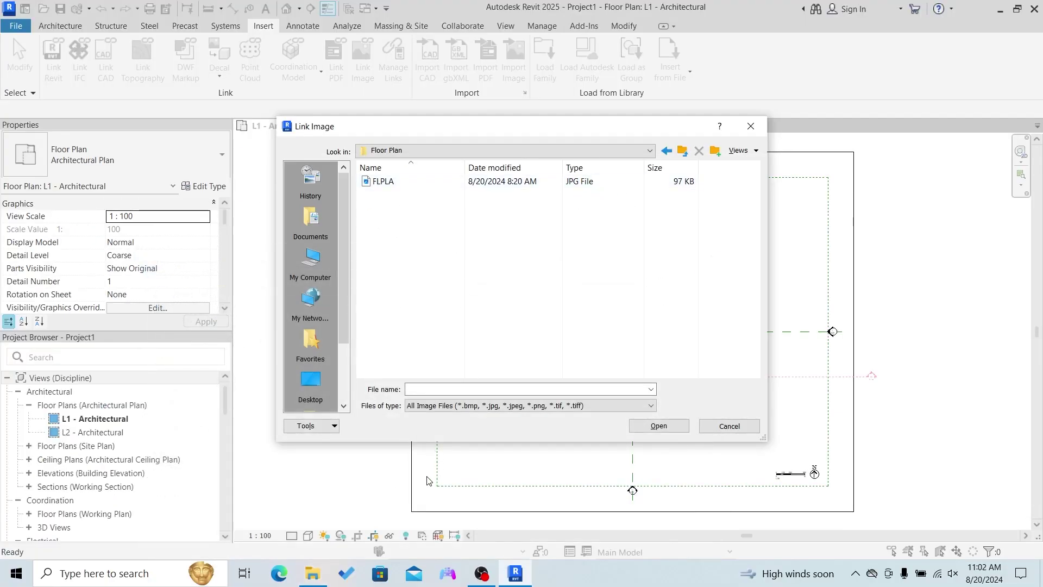
- Turn on File name extensions in File Explorer for the Floor Plan folder
click(312, 573)
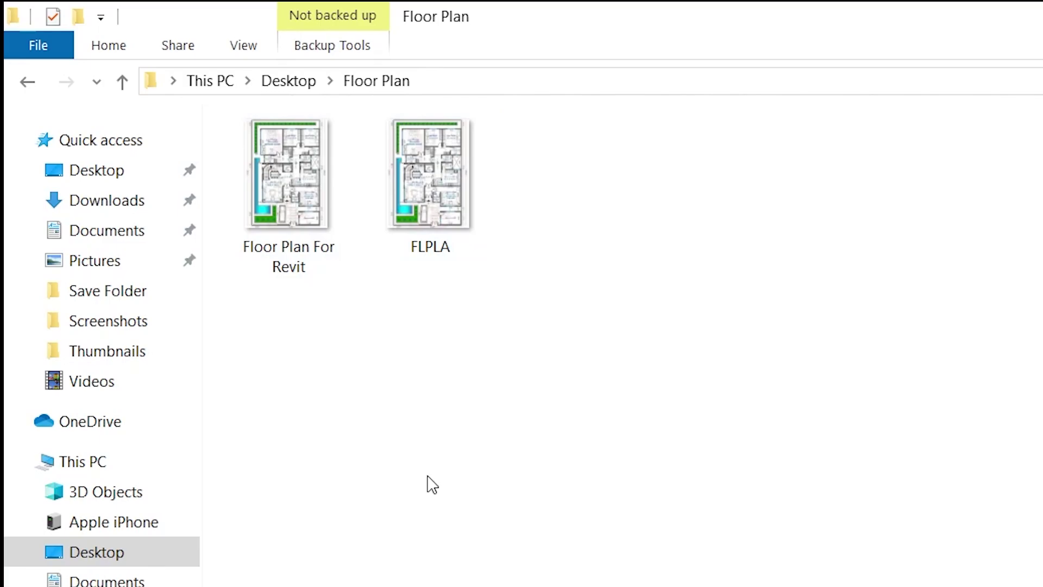
click(242, 46)
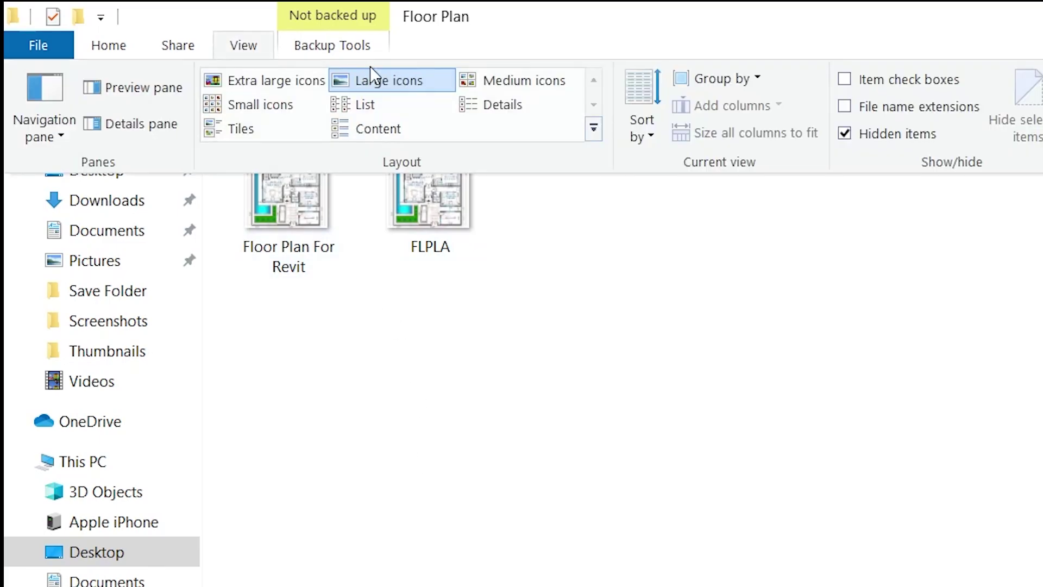
click(862, 109)
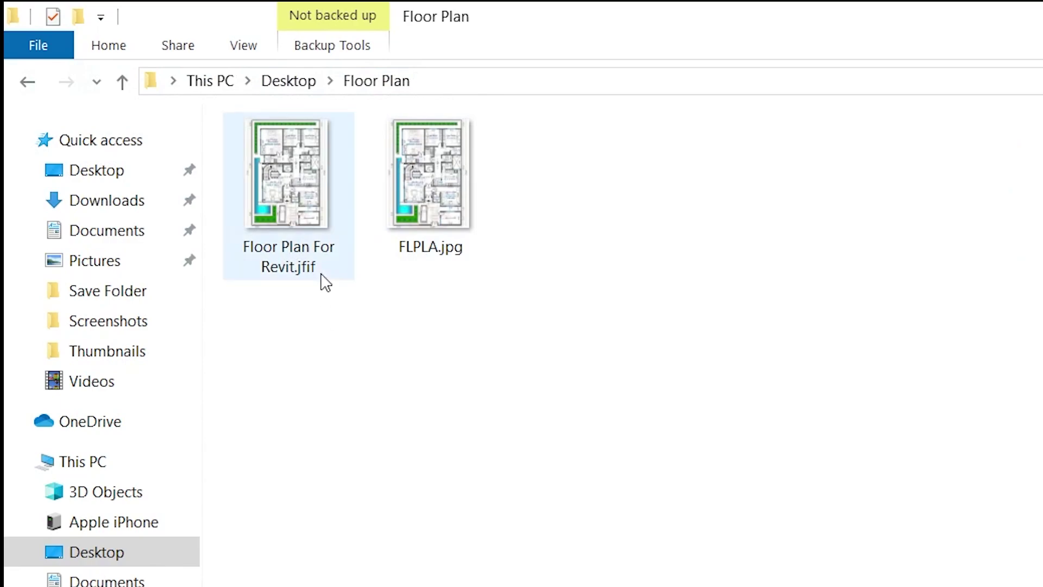
mouse_move(320, 287)
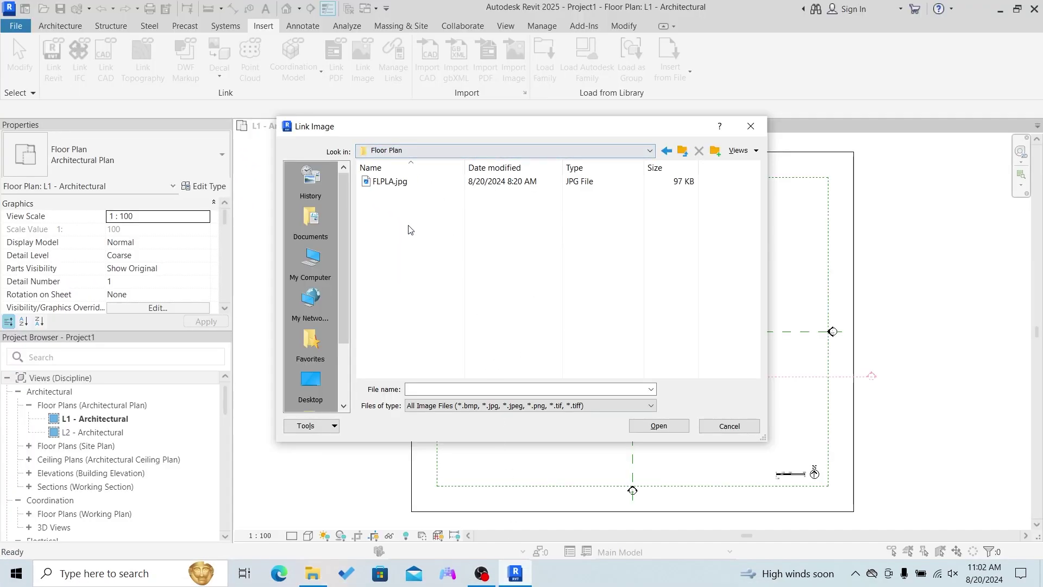
- Choose FLPLA.jpg in the Link Image dialog and confirm it
click(394, 182)
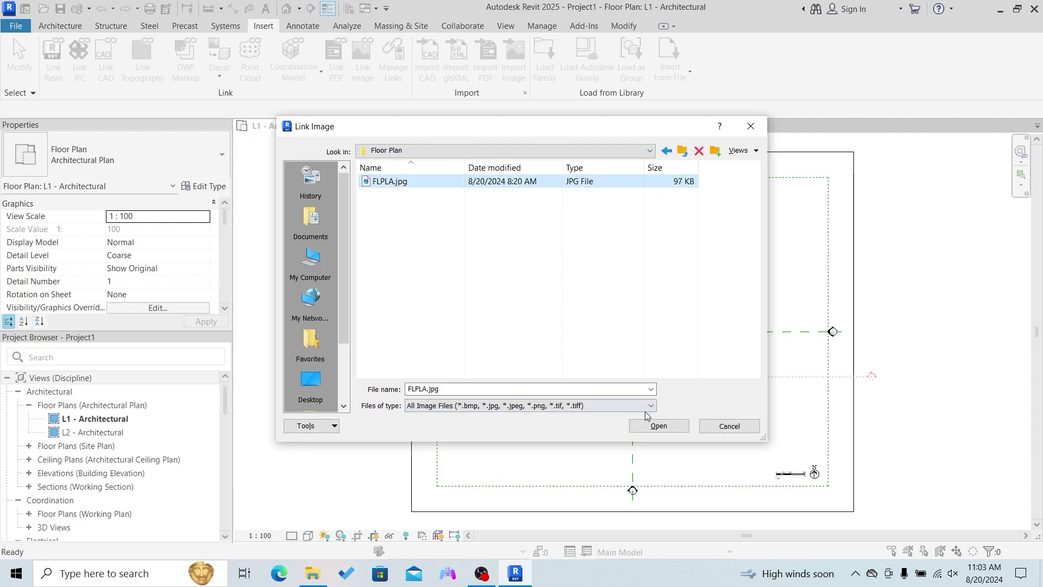
click(660, 426)
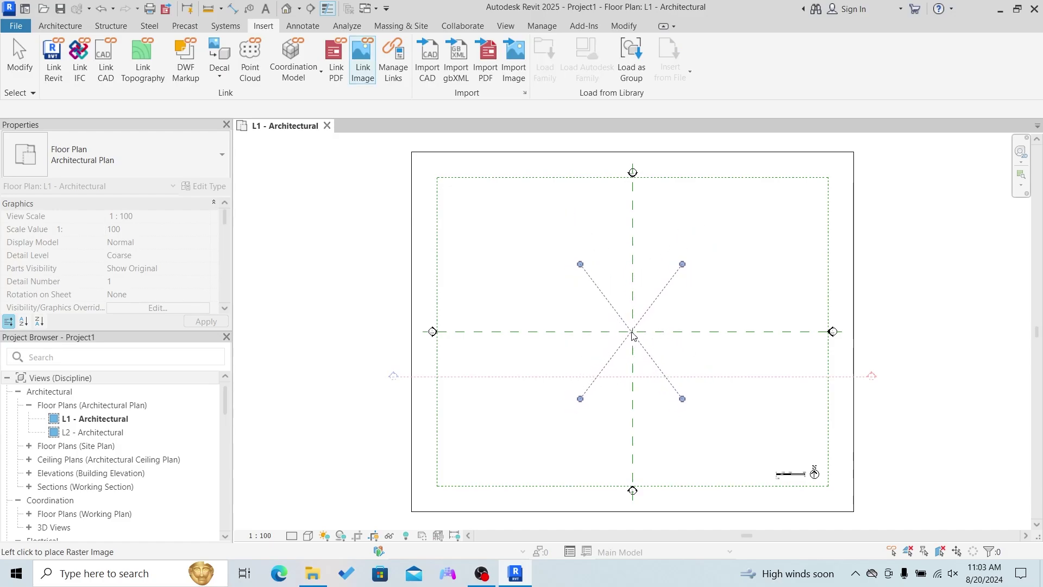
- Place FLPLA.jpg at the reference plane intersection, deselect it, and zoom in on the plan
click(634, 333)
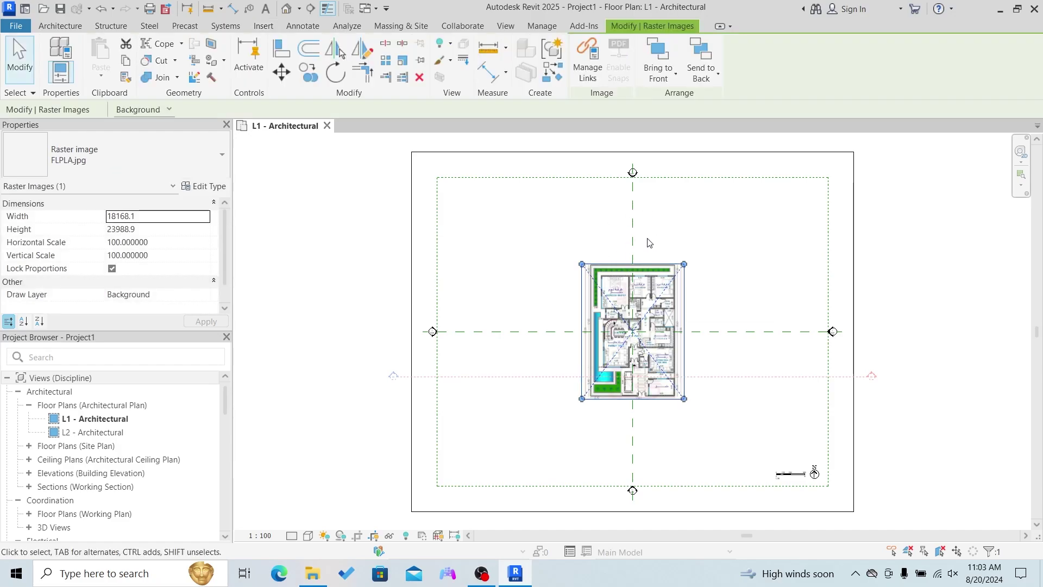
scroll(716, 375, up, 2)
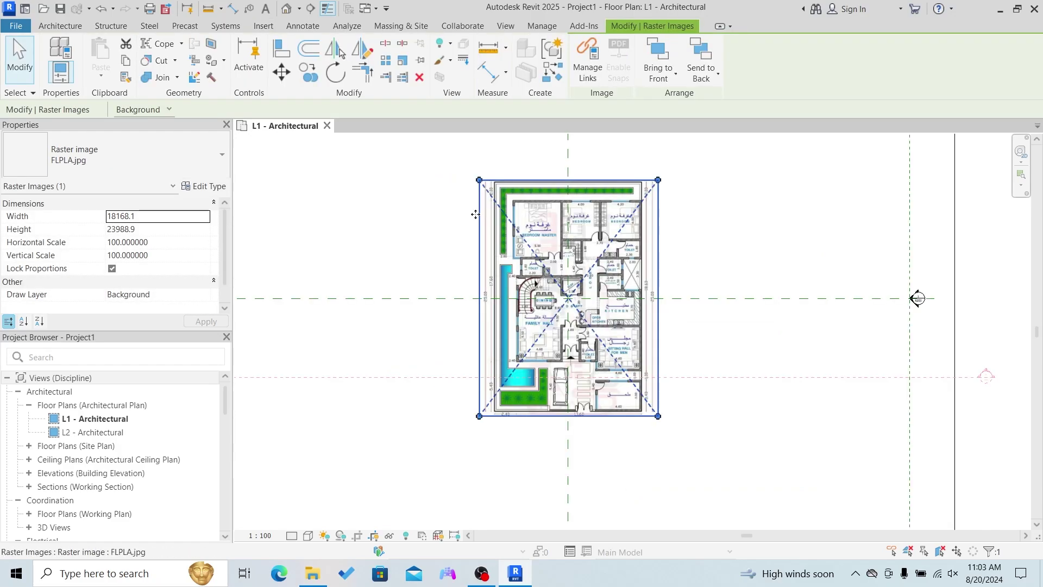
click(441, 214)
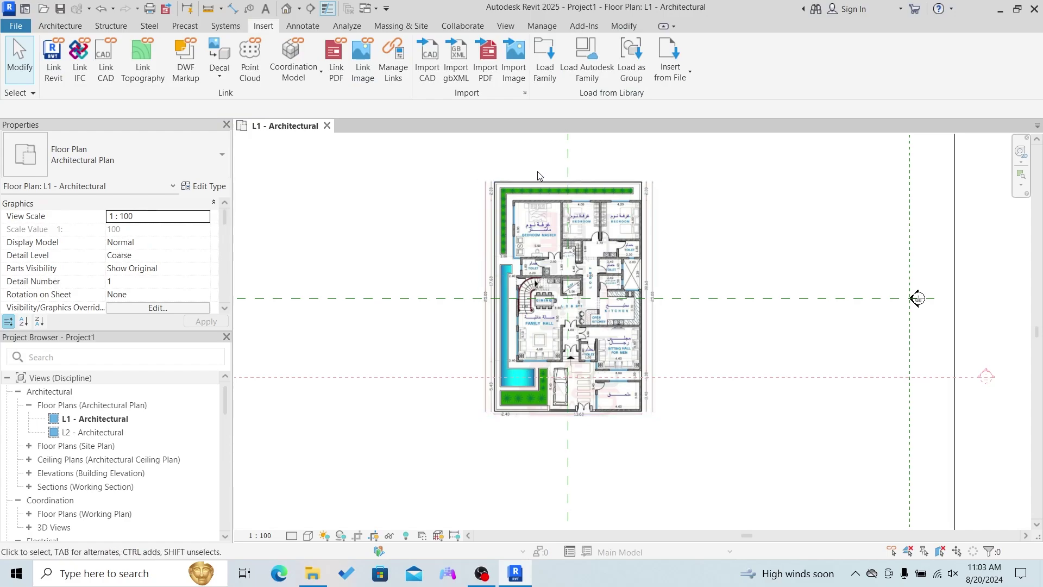
scroll(538, 173, up, 2)
scroll(540, 175, down, 2)
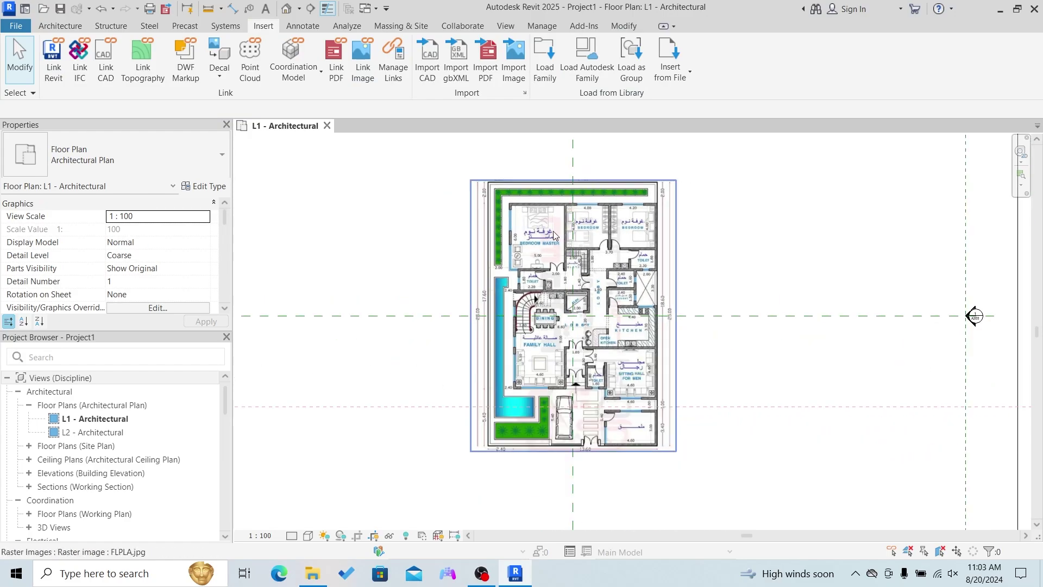
scroll(680, 436, up, 1)
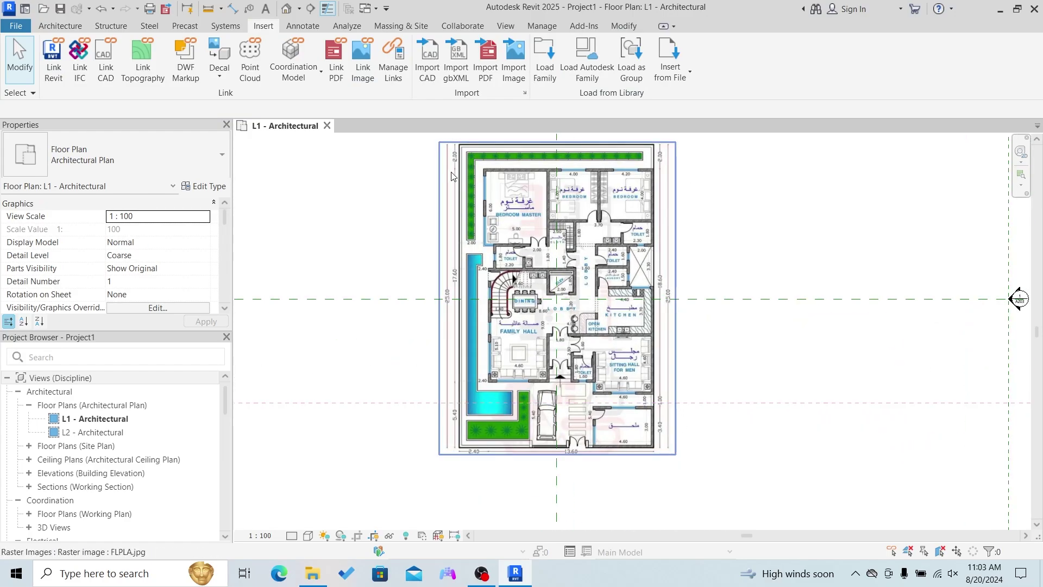
scroll(402, 142, up, 1)
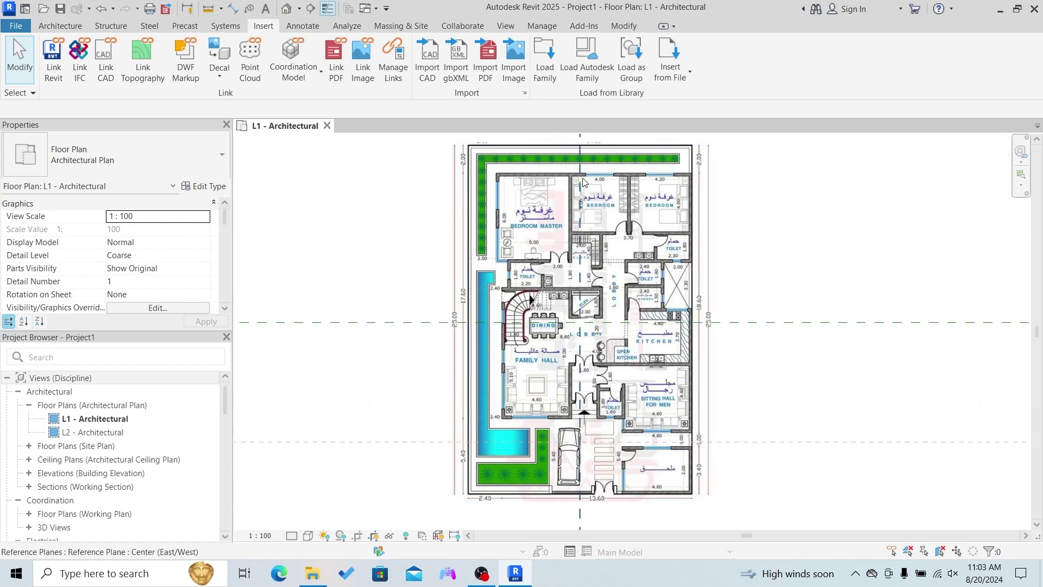
scroll(502, 154, up, 4)
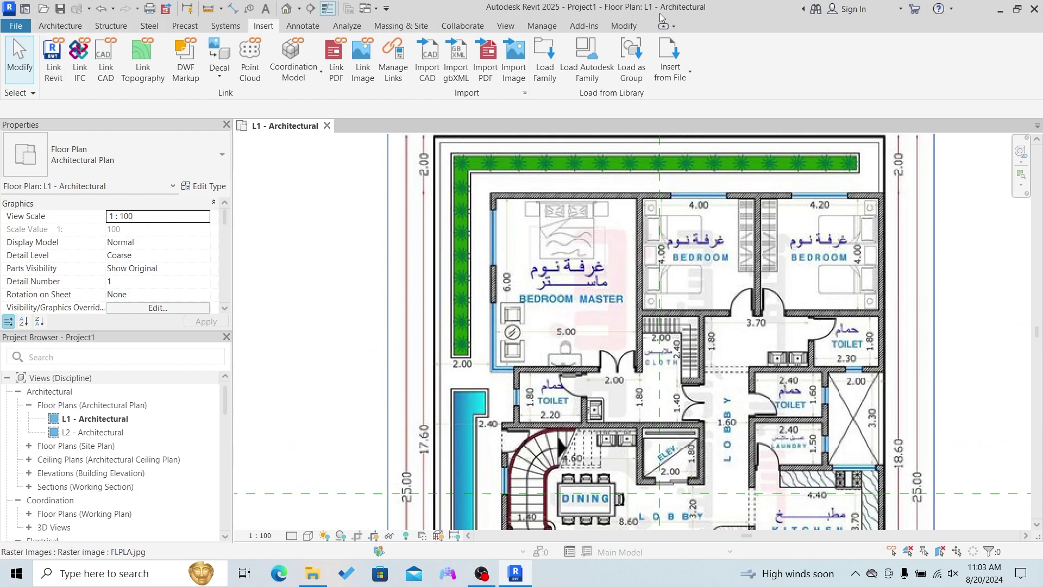
- Measure across the master bedroom's opposite wall faces with ME, reading 4682.8
click(623, 26)
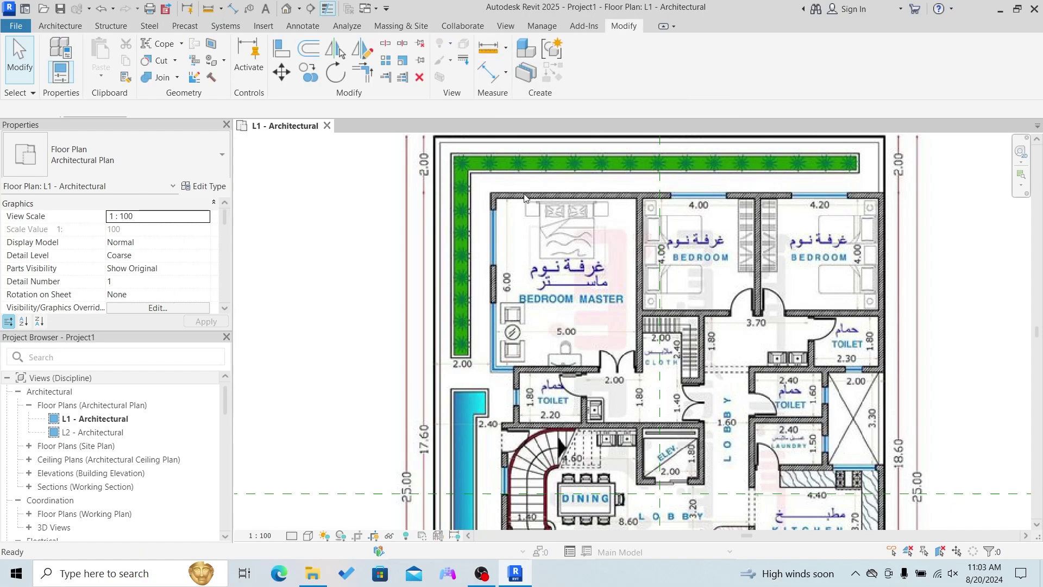
key(m)
key(e)
scroll(506, 363, up, 2)
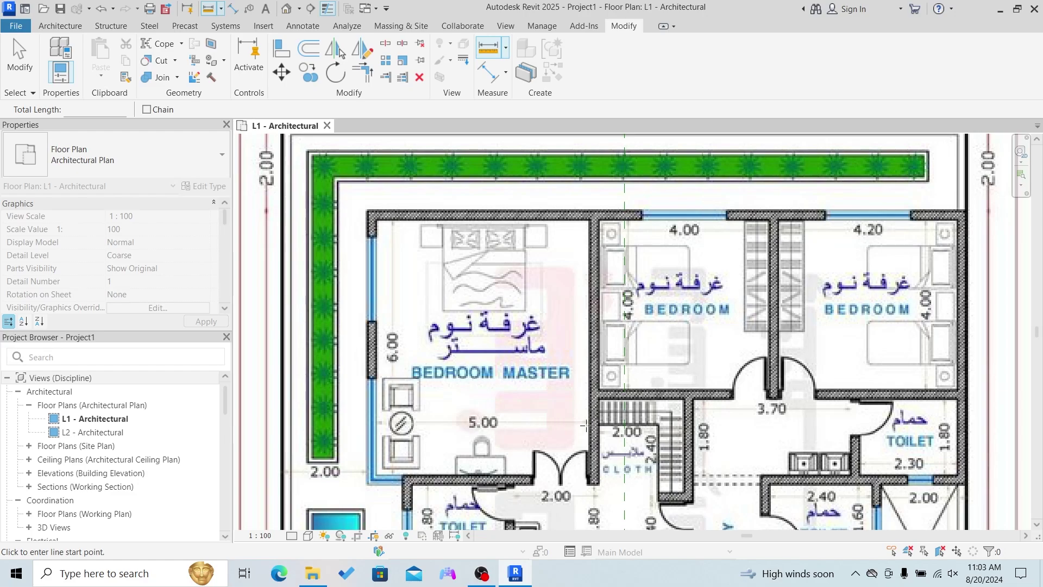
scroll(488, 326, up, 2)
click(320, 294)
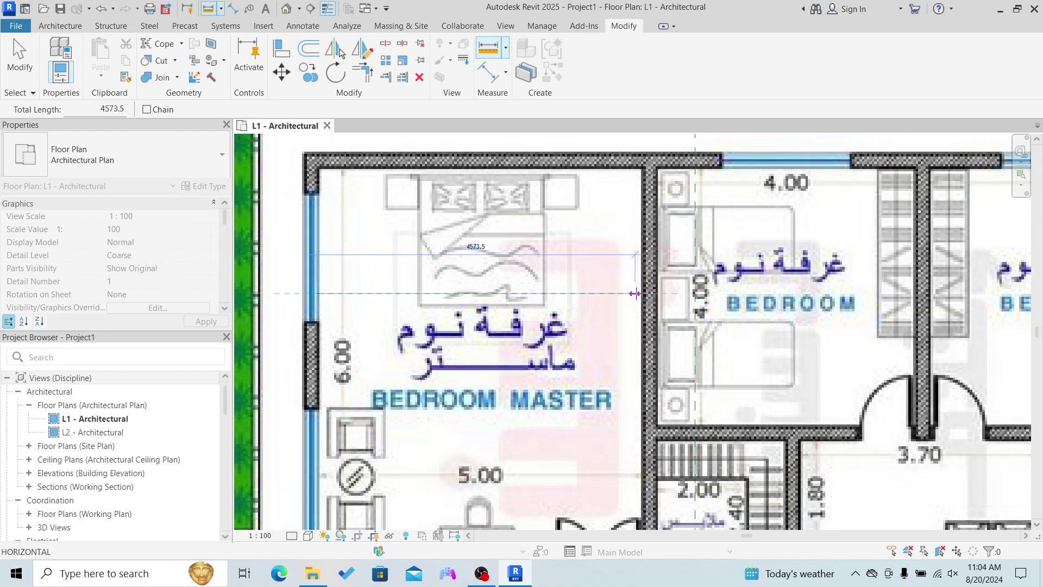
click(642, 294)
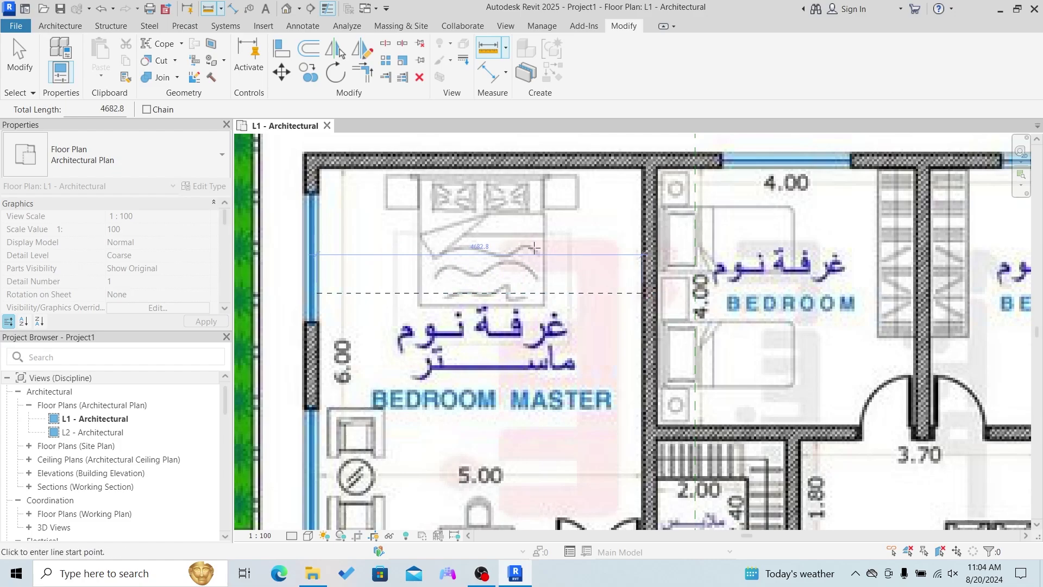
scroll(534, 248, up, 10)
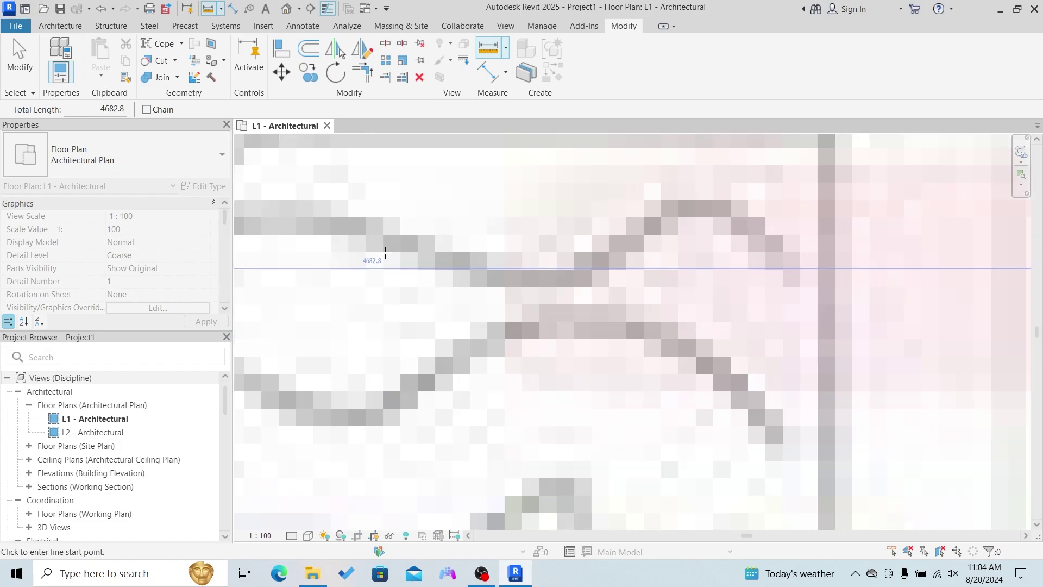
scroll(385, 253, down, 10)
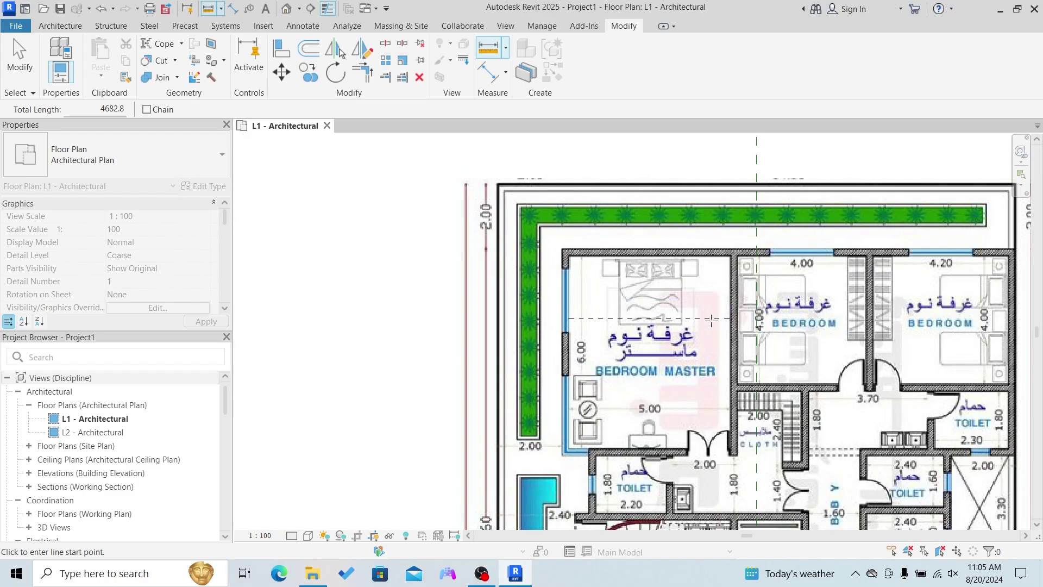
- Start a Generic - 200mm wall with WA and draw the top edge, corner to corner
click(61, 25)
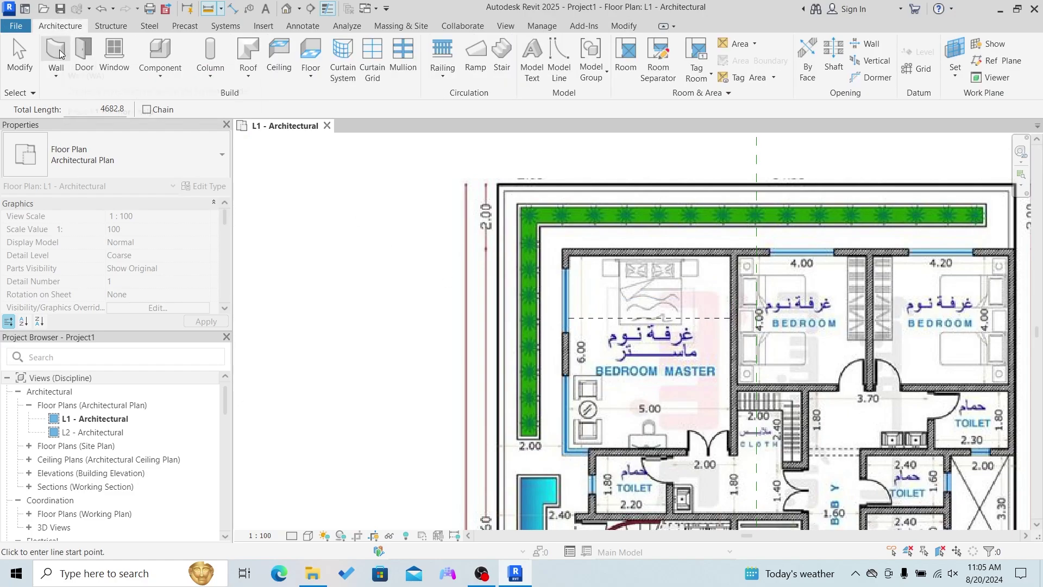
key(Escape)
key(w)
key(a)
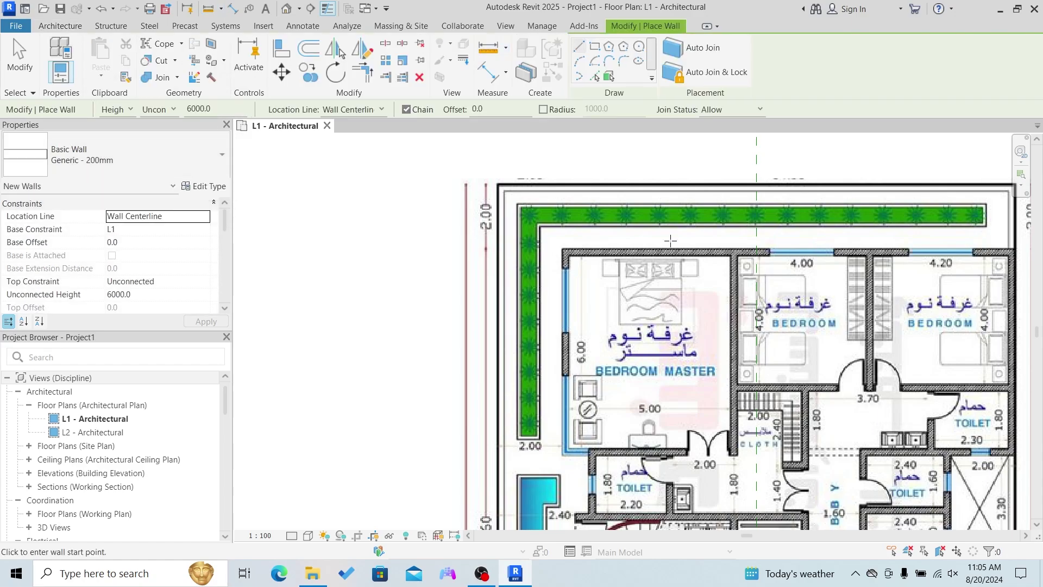
scroll(602, 245, down, 3)
scroll(825, 254, up, 4)
scroll(649, 224, down, 2)
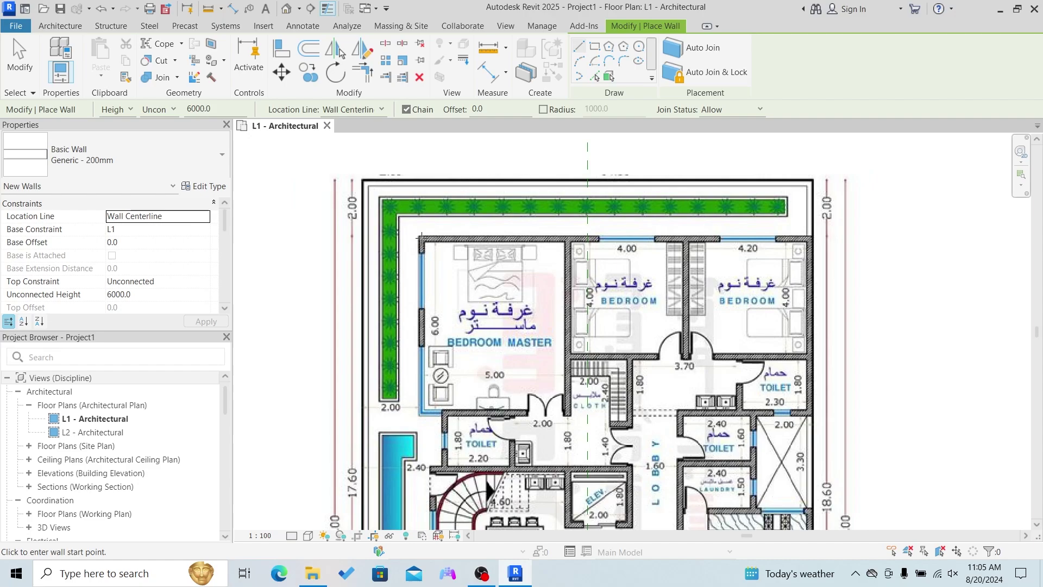
click(421, 237)
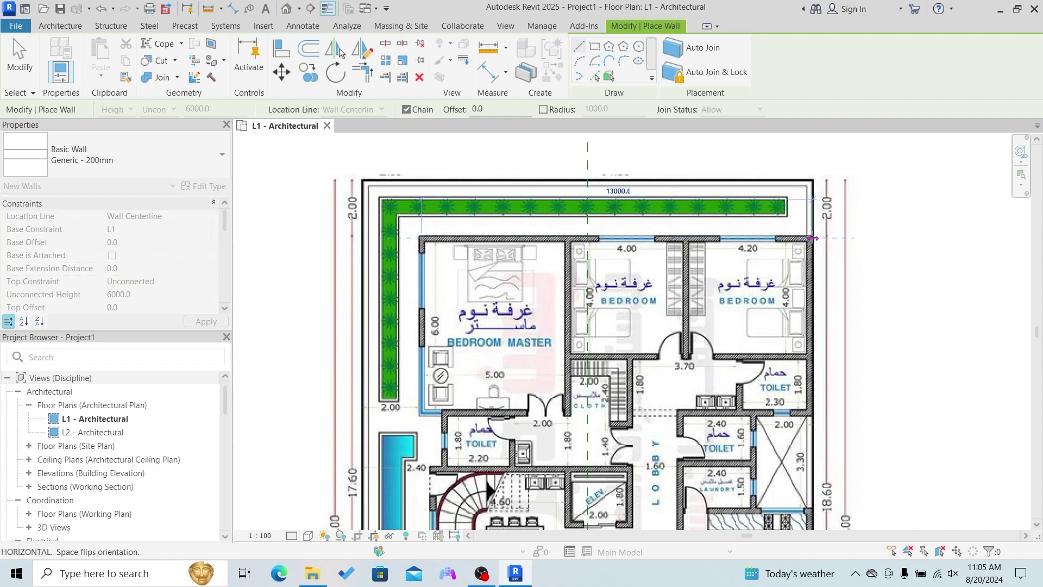
click(812, 237)
- Continue the wall chain down the right side, along the bottom, and around the lower annex
scroll(812, 237, down, 3)
scroll(811, 420, up, 2)
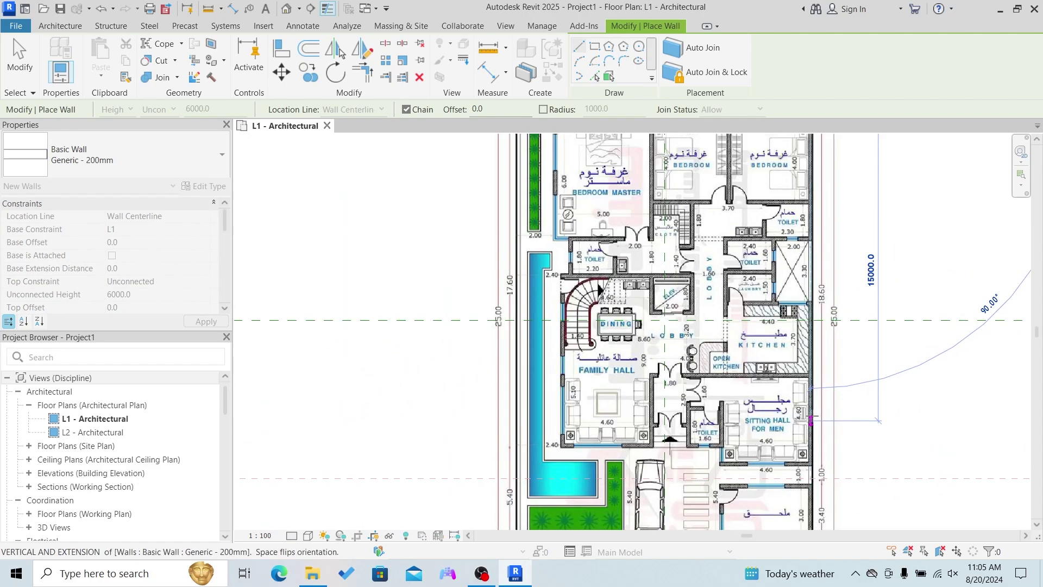
scroll(811, 419, down, 1)
scroll(804, 434, up, 1)
scroll(789, 457, down, 1)
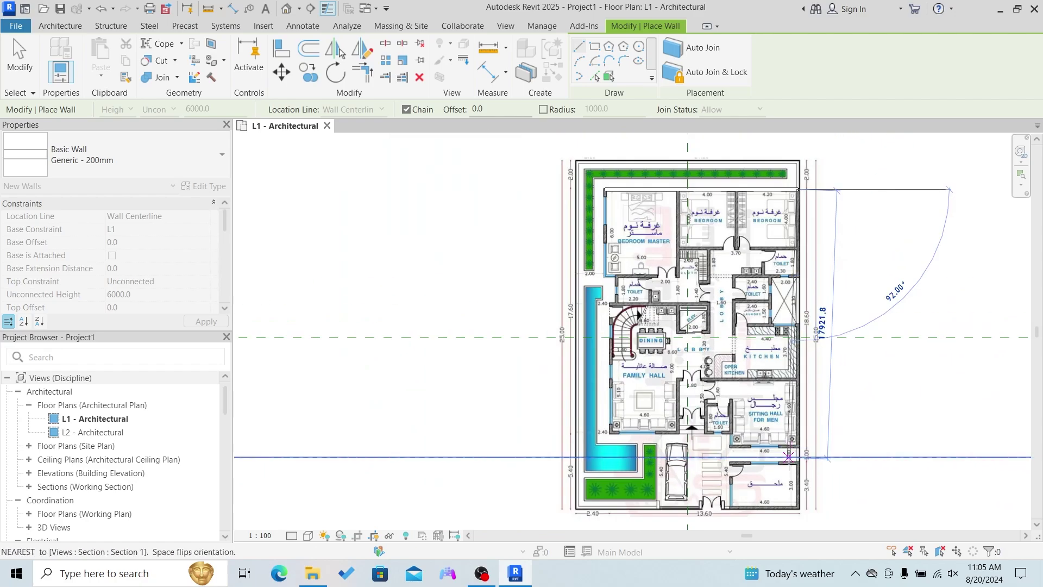
scroll(789, 457, up, 6)
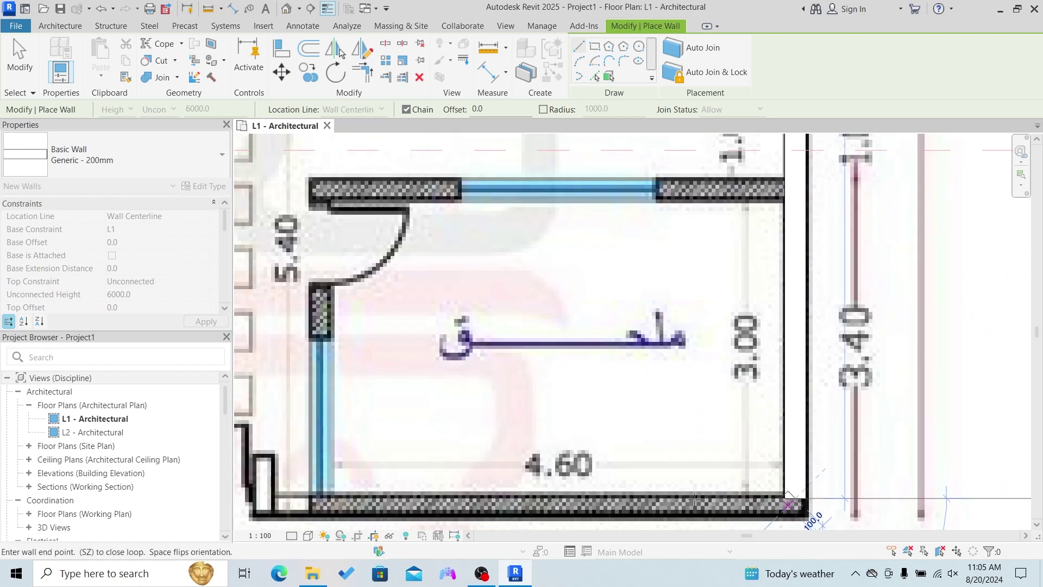
click(694, 499)
scroll(694, 499, down, 3)
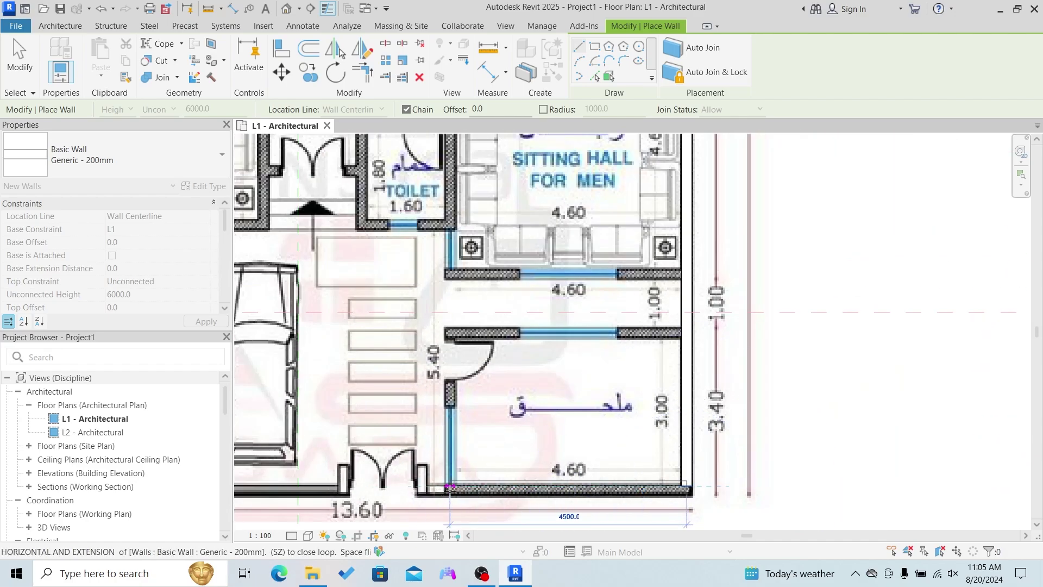
click(449, 487)
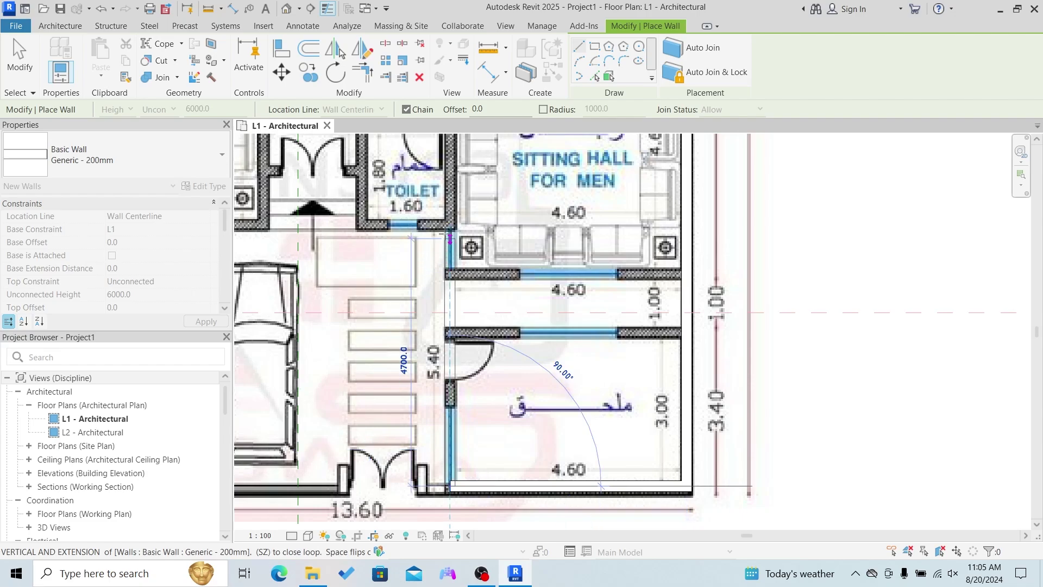
click(450, 226)
scroll(450, 225, down, 3)
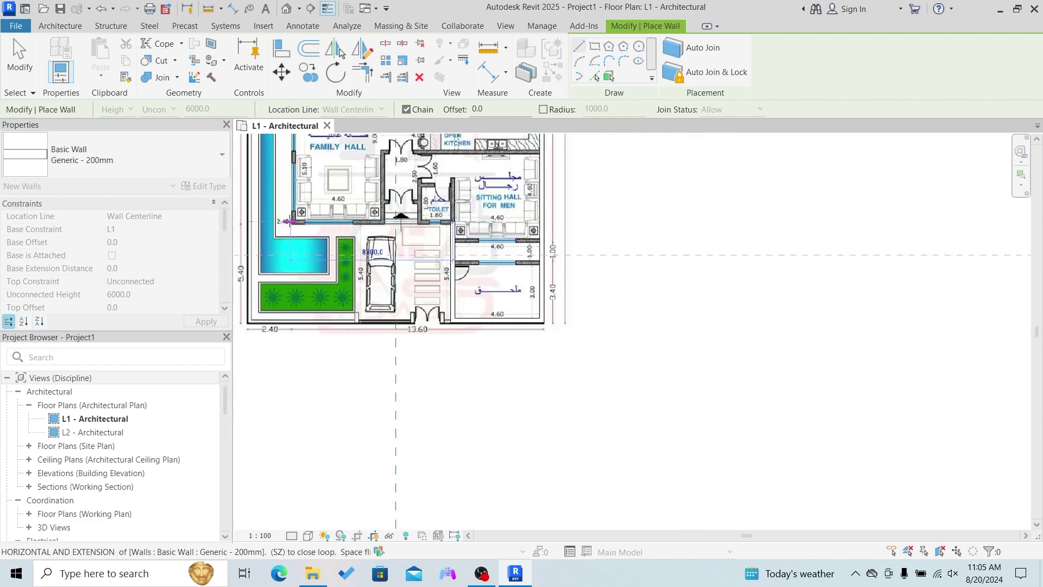
click(294, 221)
scroll(293, 222, down, 3)
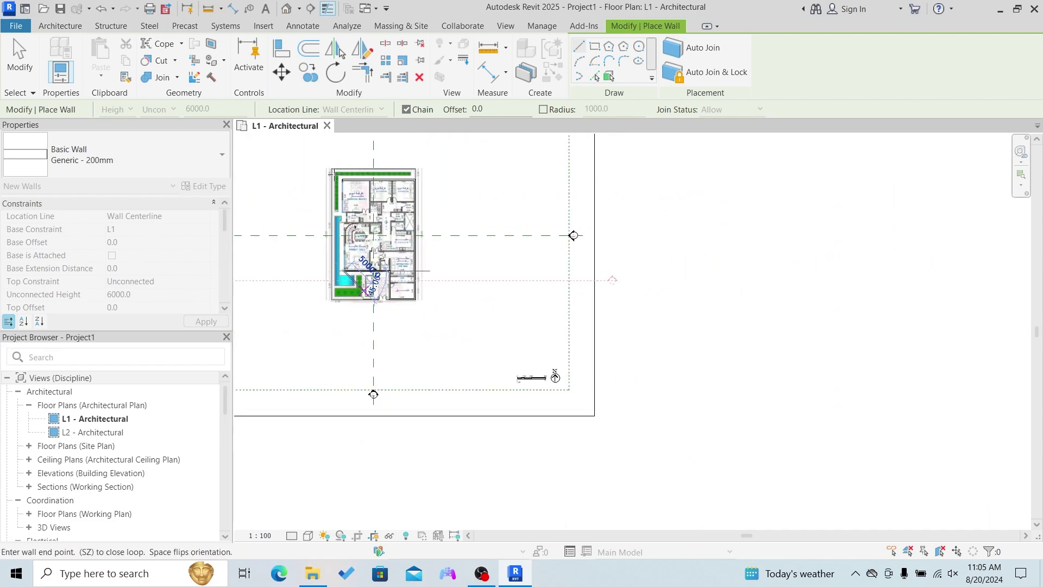
scroll(336, 179, up, 5)
- End the wall chain and exit wall placement
key(Escape)
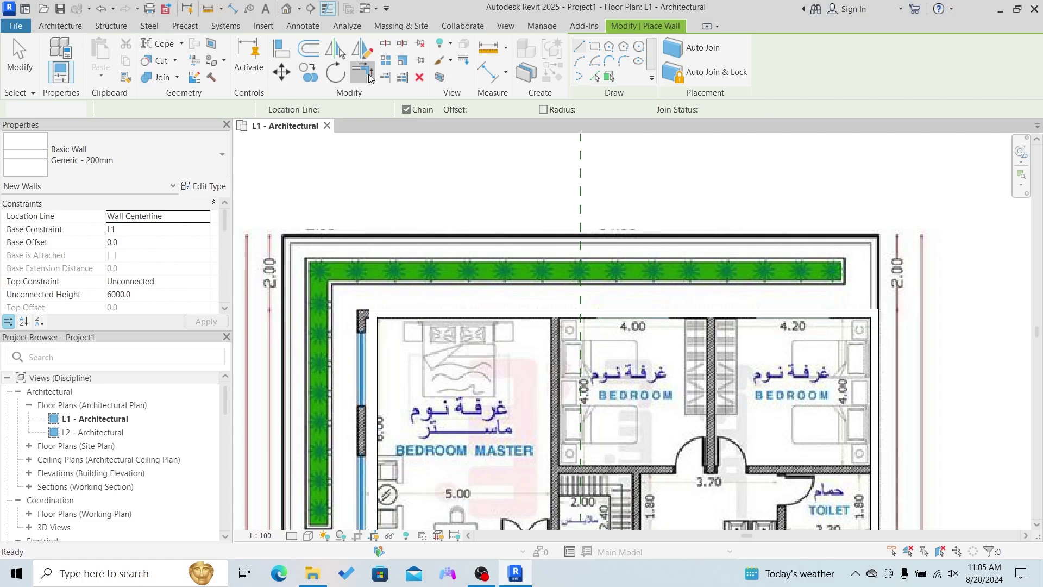
key(Escape)
scroll(413, 308, down, 5)
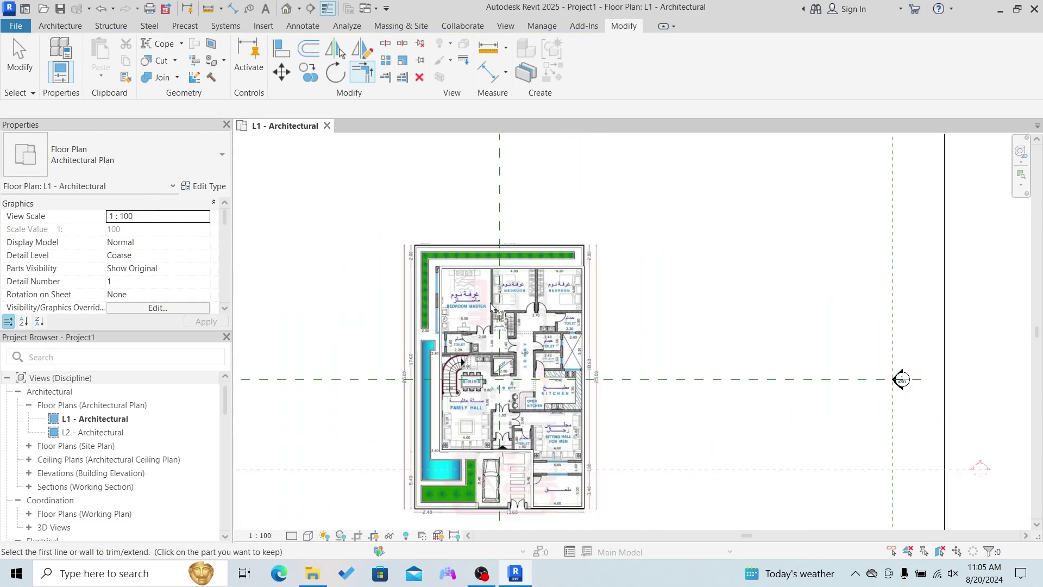
- Check the traced walls in the default 3D view, then return to L1 - Architectural
click(298, 13)
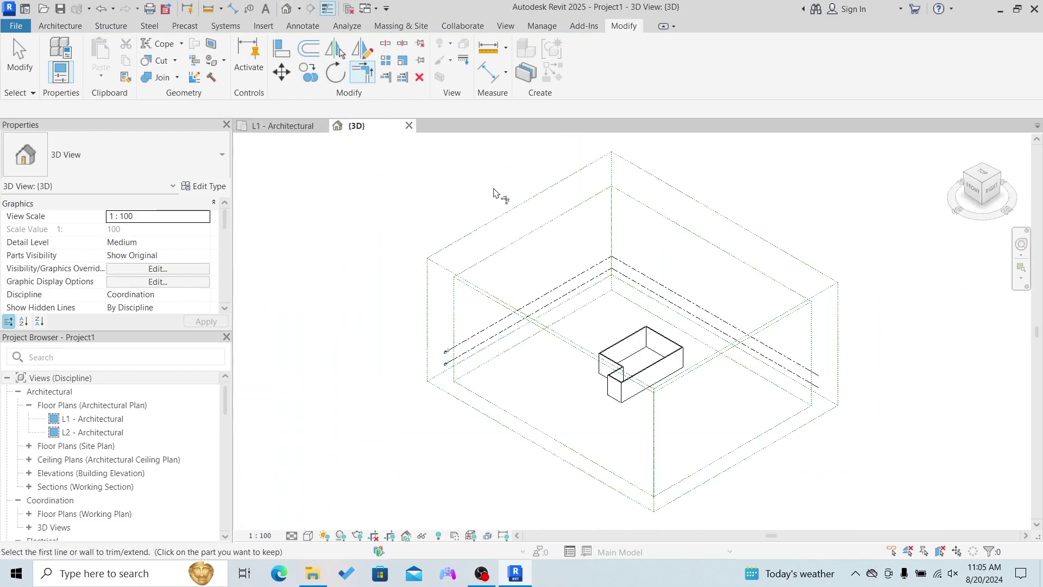
scroll(679, 391, up, 5)
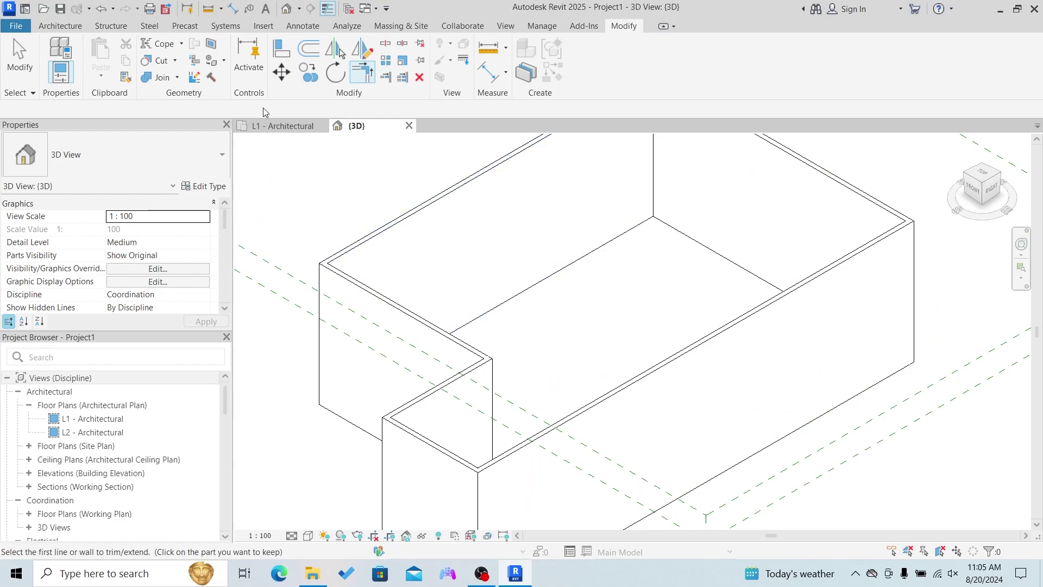
click(280, 128)
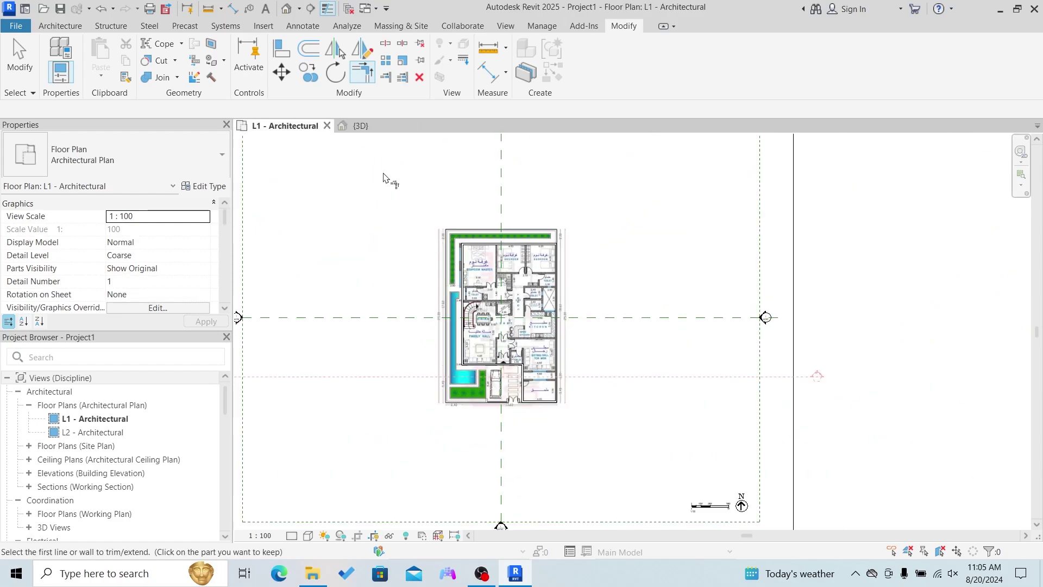
click(350, 128)
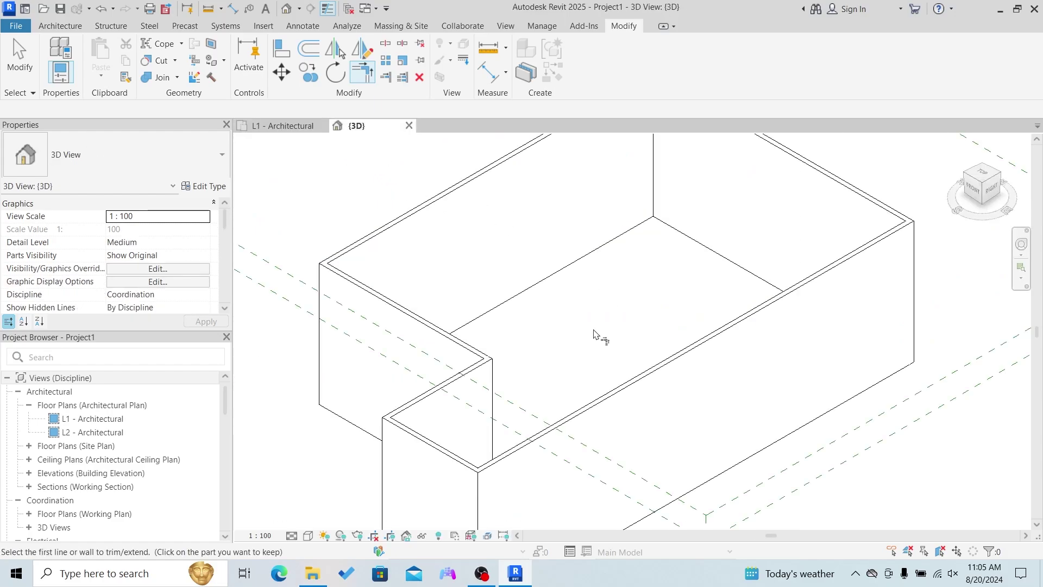
click(280, 125)
scroll(485, 198, up, 5)
- Cancel Trim/Extend and zoom around to review the traced walls over FLPLA.jpg
scroll(485, 198, up, 1)
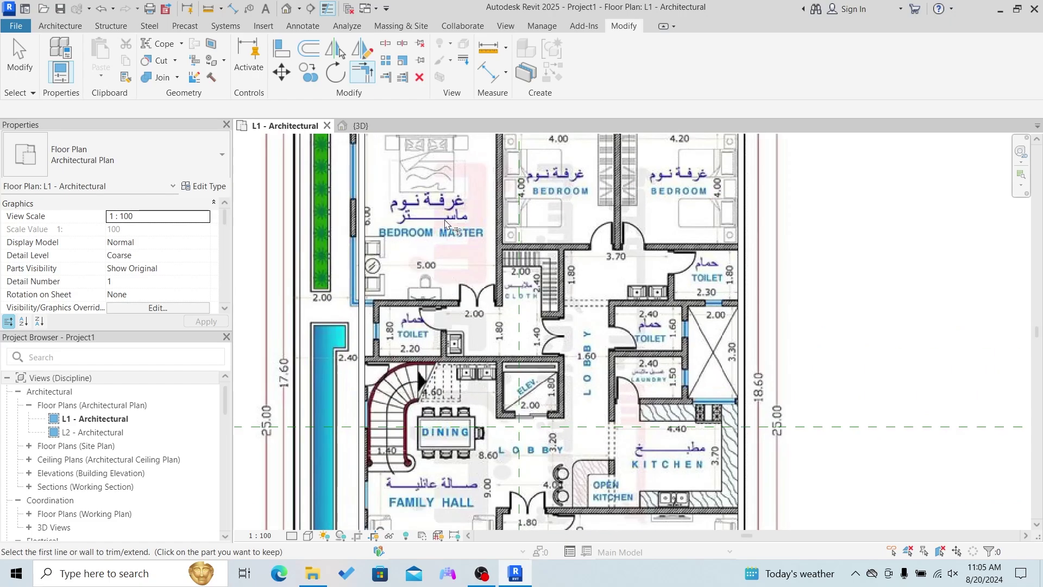
scroll(499, 259, up, 1)
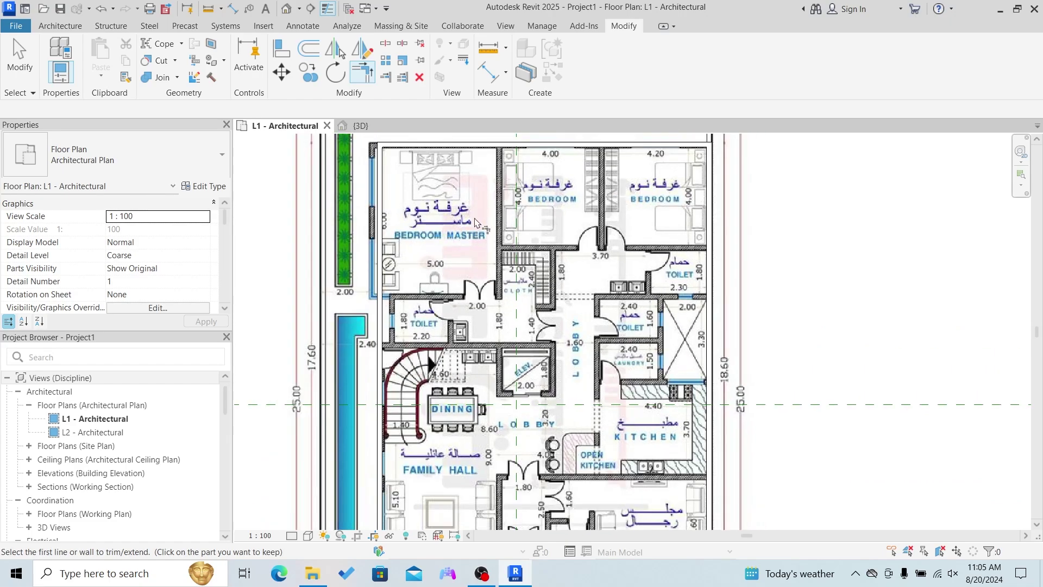
scroll(471, 171, up, 2)
key(Escape)
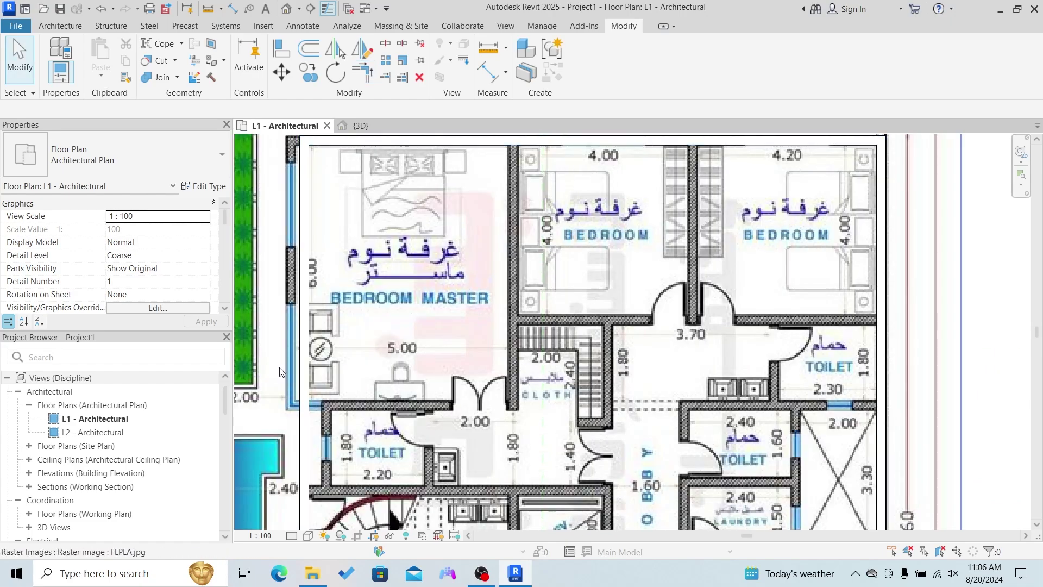
scroll(489, 321, down, 1)
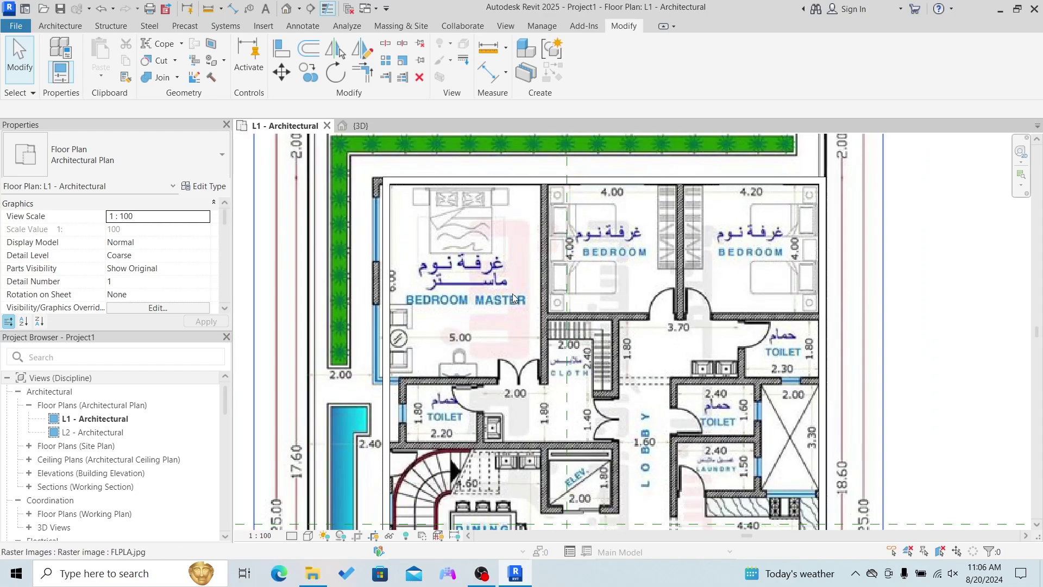
scroll(511, 298, down, 3)
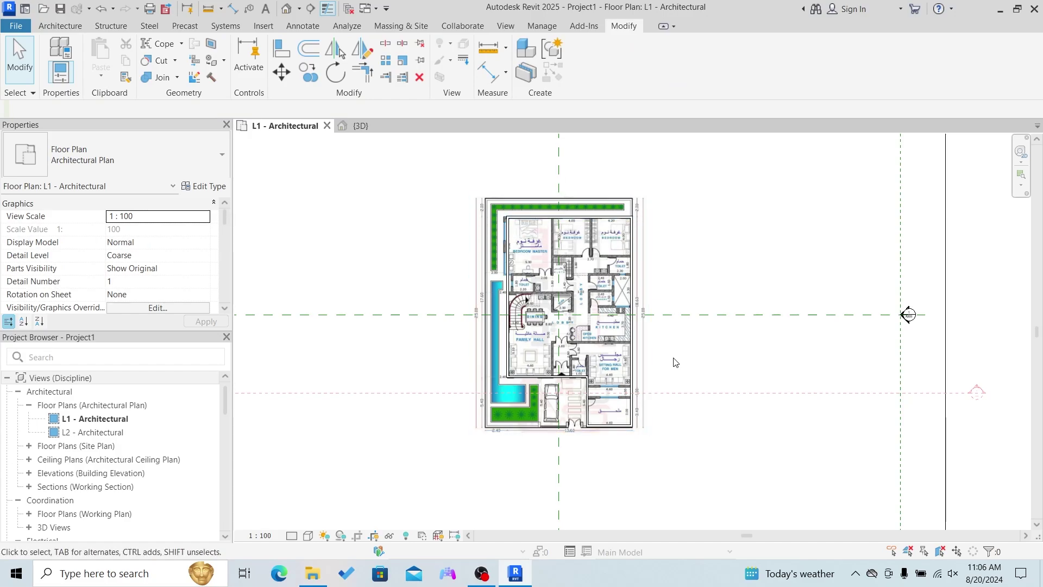
scroll(476, 280, up, 1)
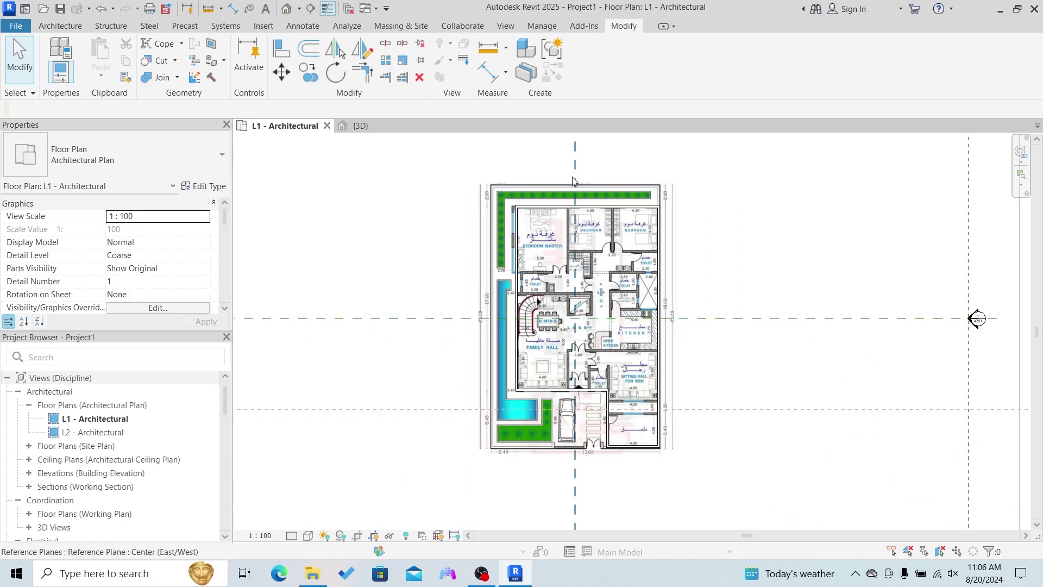
scroll(628, 205, up, 2)
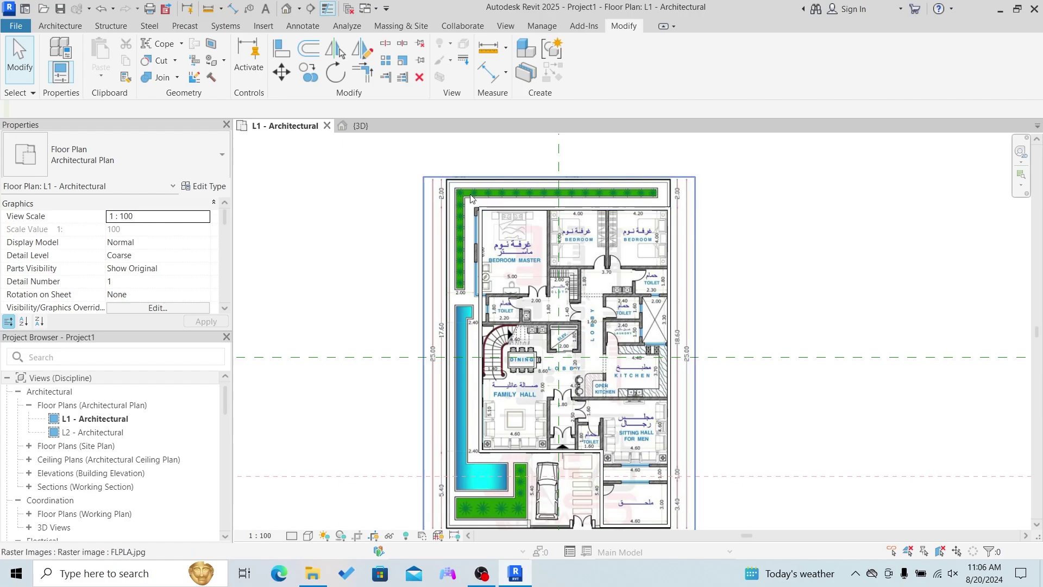
scroll(395, 202, down, 3)
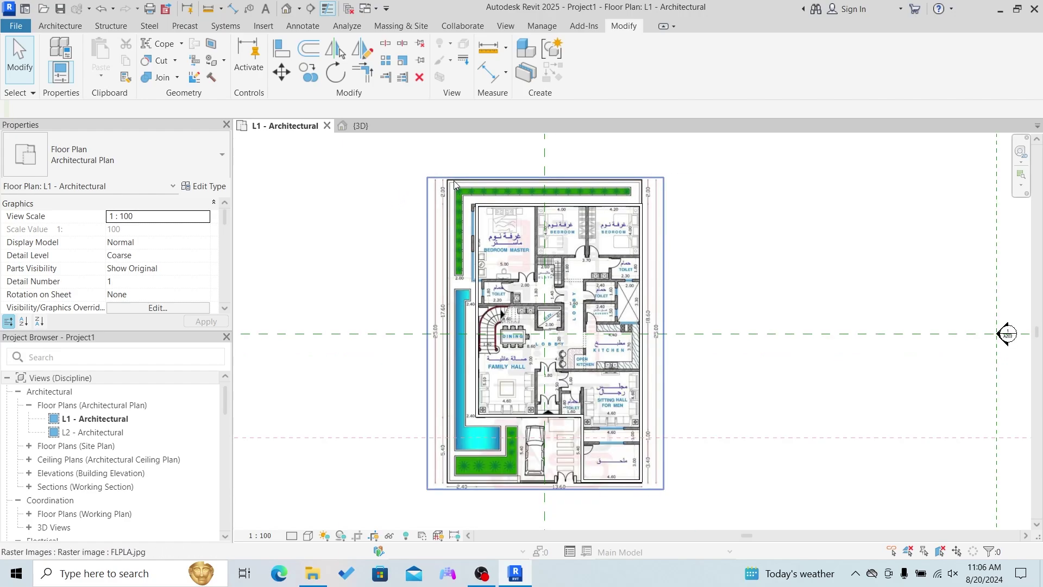
scroll(402, 216, up, 2)
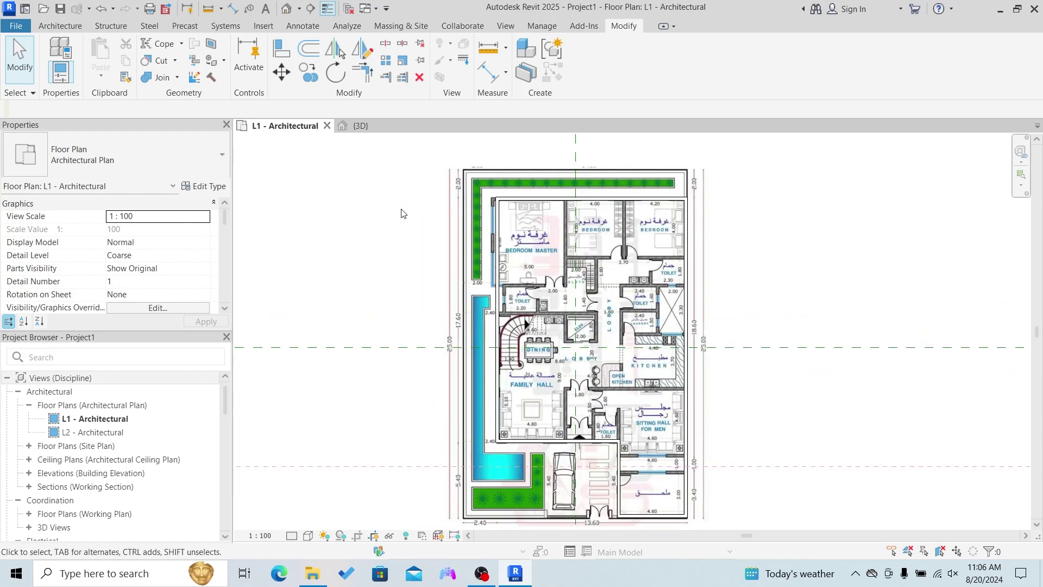
scroll(402, 213, down, 2)
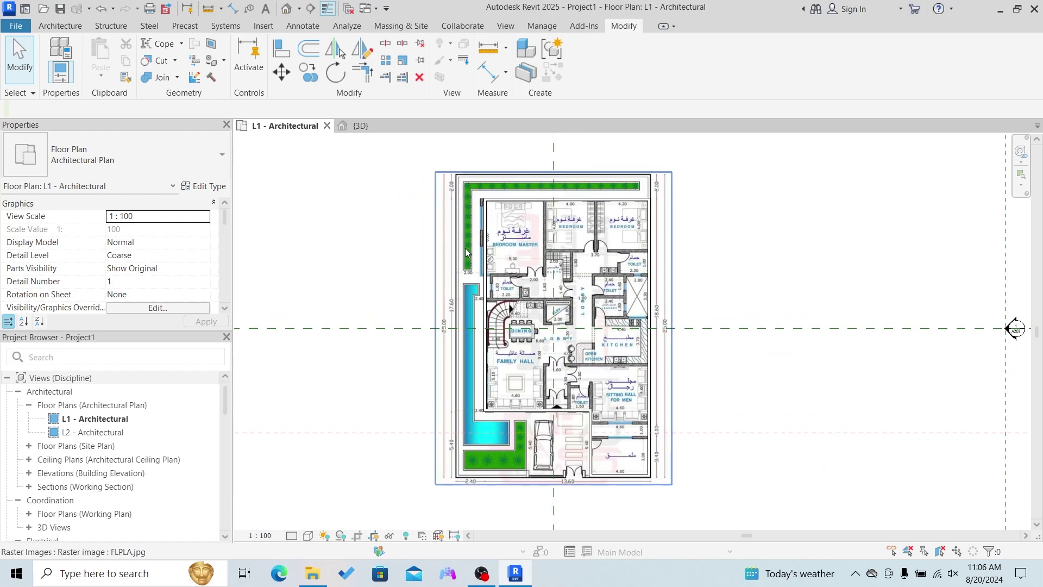